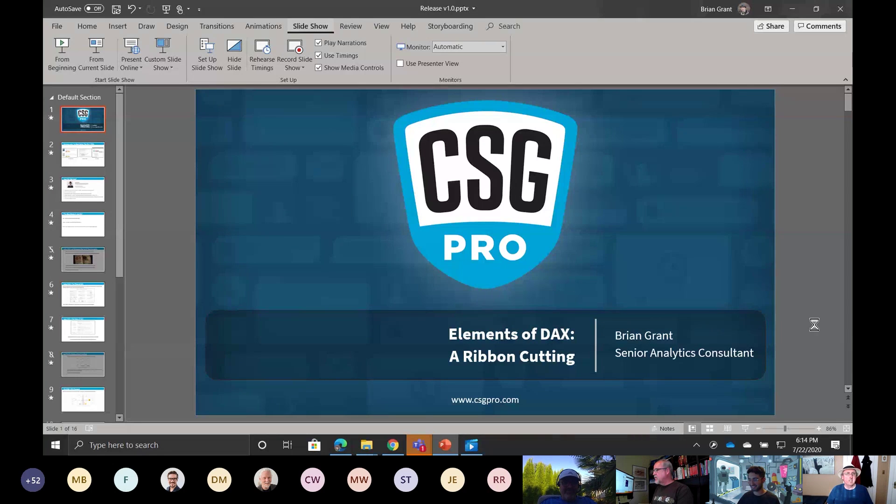
- Start the slide show from the beginning and advance to the Memory Lane slide
key("F5")
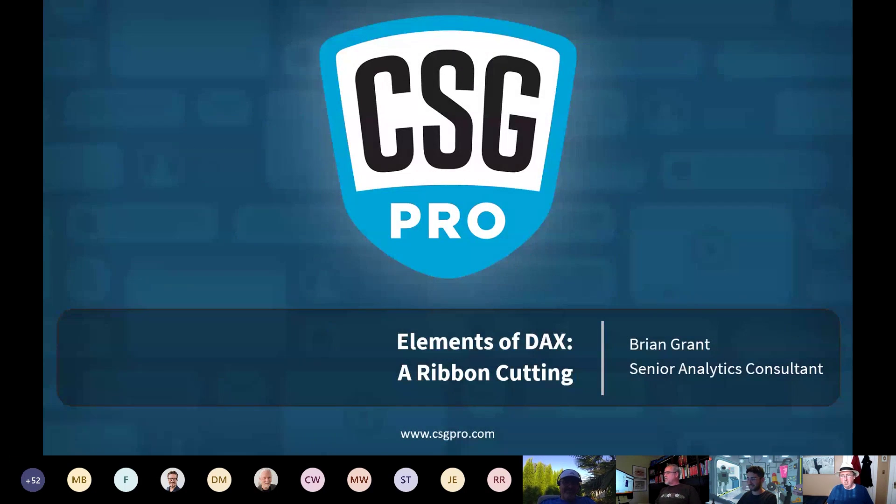
key("Right")
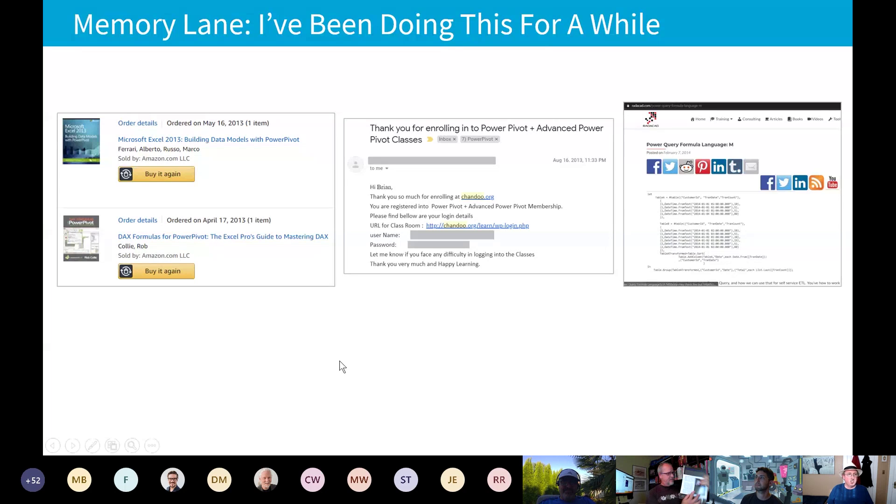
- Reveal the First DAX Books, First DAX Class and First M Blog captions under the pictures
left_click(265, 222)
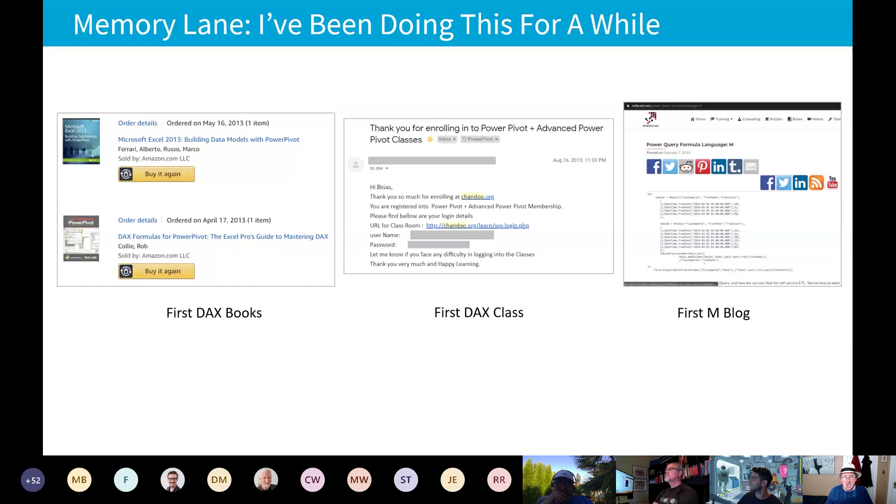
- Advance past How Did I Get Here? to the This Story Starts in Late 2017 slide
key("Right")
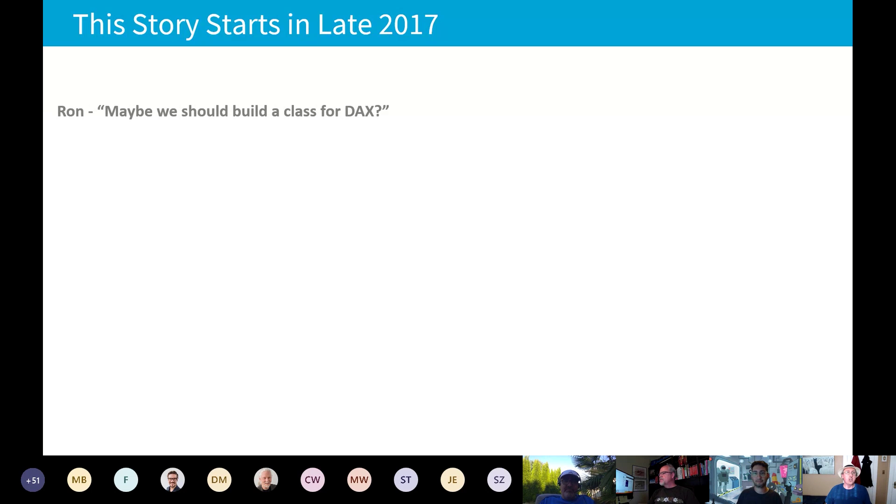
- Reveal the second and third quote lines on the story slide
key("Right")
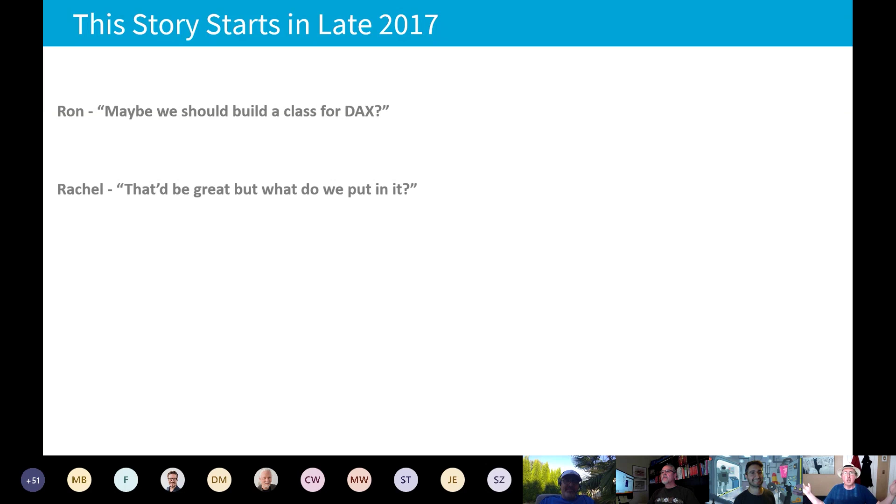
key("Right")
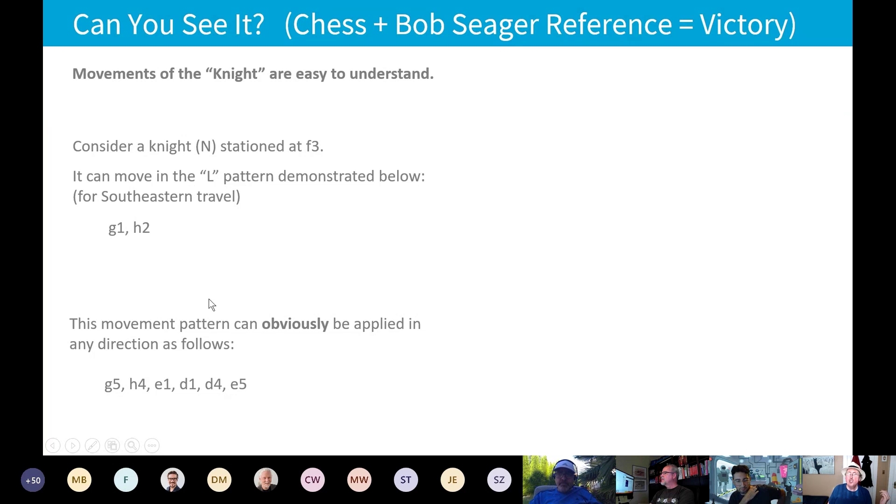
- Reveal the chessboard diagram of the knight's L-shaped moves beside the text
key("Right")
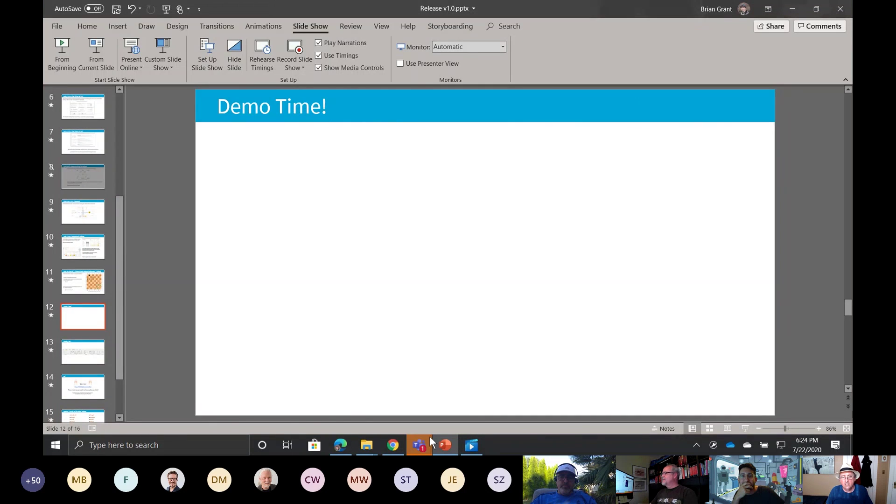
- Share the desktop with system audio in the Teams meeting and close the compact call window
mouse_move(422, 442)
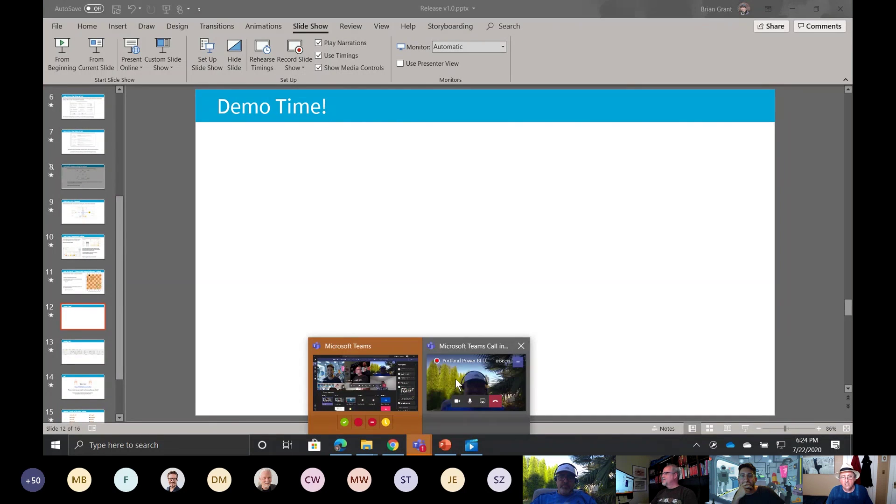
left_click(383, 375)
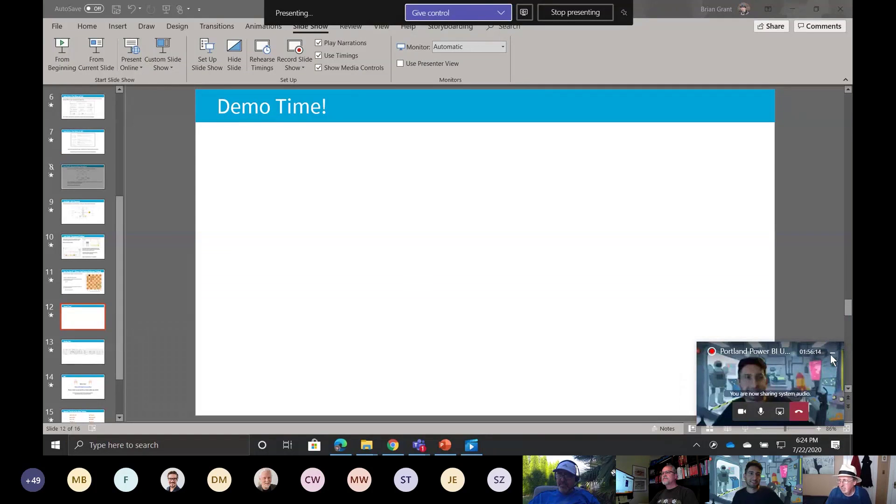
left_click(833, 356)
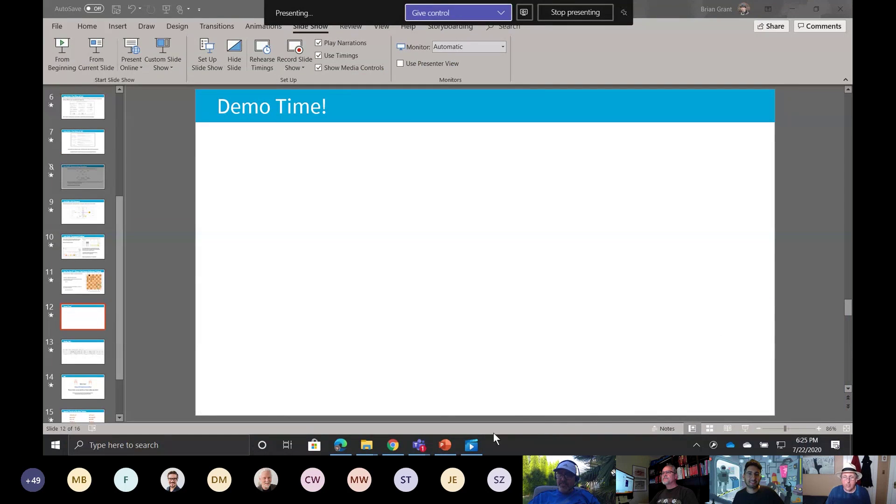
- Open the Aggregate Clip in Movies & TV, maximize it and start playback
left_click(469, 449)
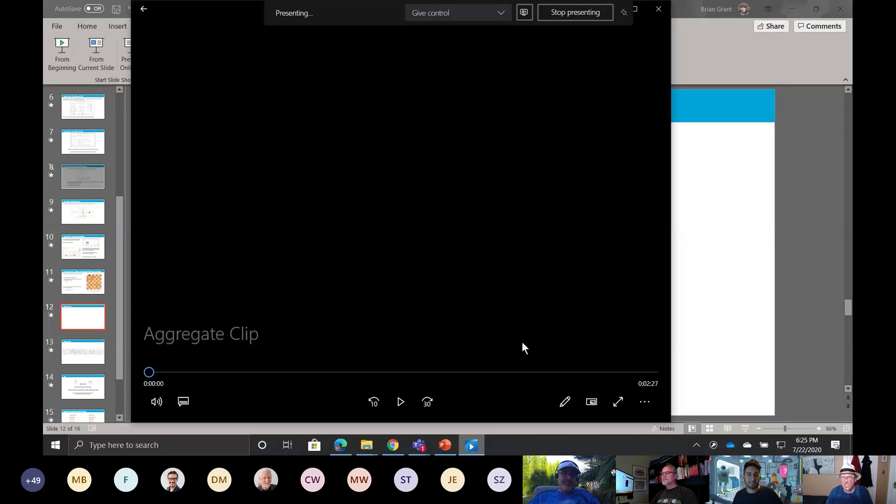
left_click(636, 11)
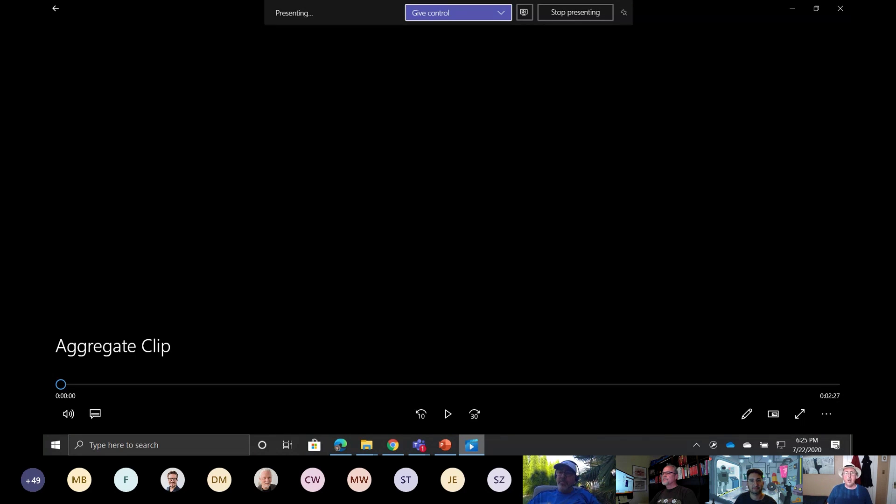
key("space")
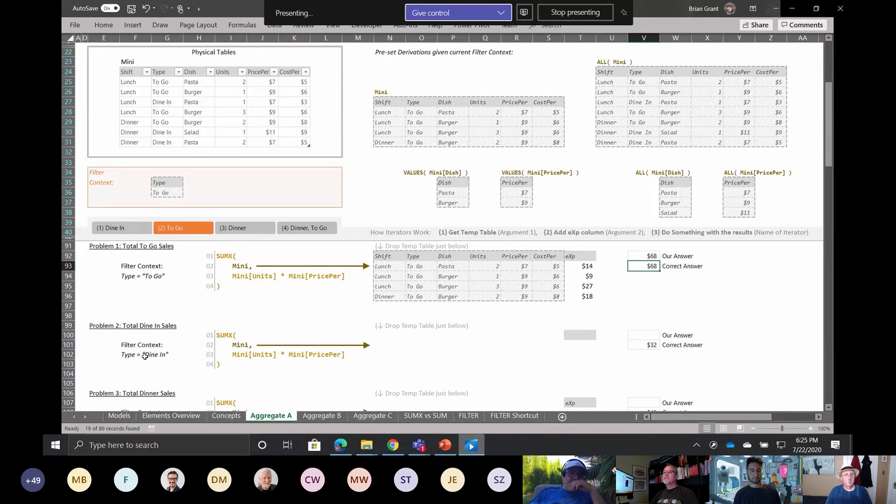
- Filter the example to Dine In orders and paste the filtered Mini table at N100 under Problem 2
left_click(128, 232)
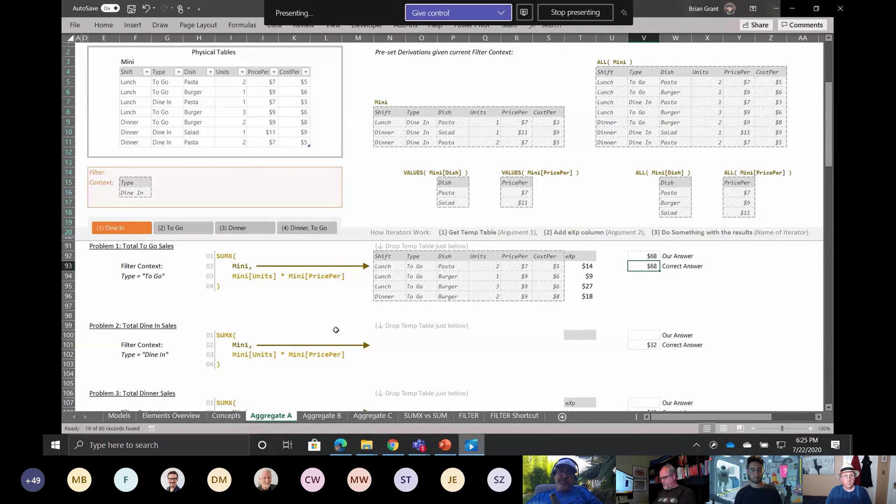
left_click_drag(383, 113, 543, 139)
key("ctrl+c")
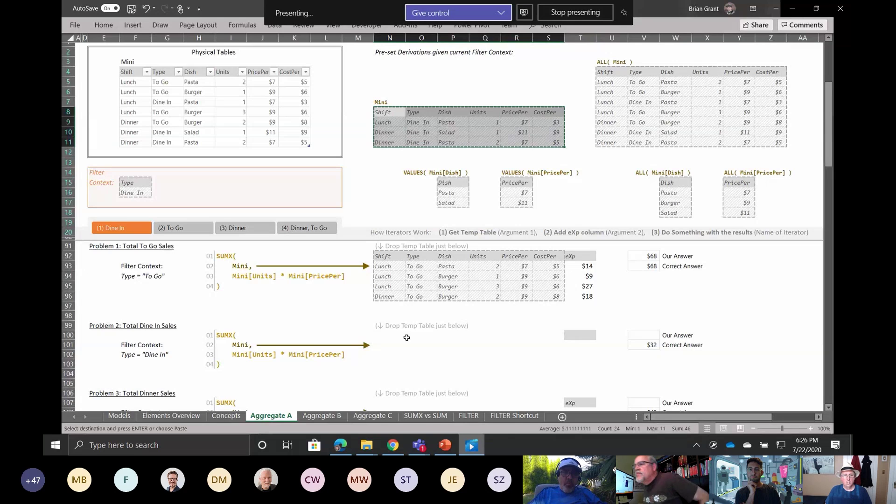
left_click(387, 323)
left_click(384, 338)
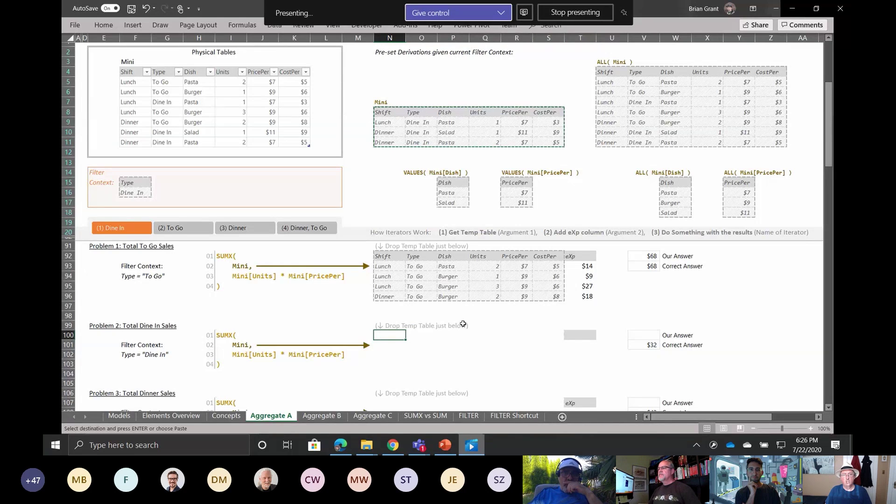
key("ctrl+v")
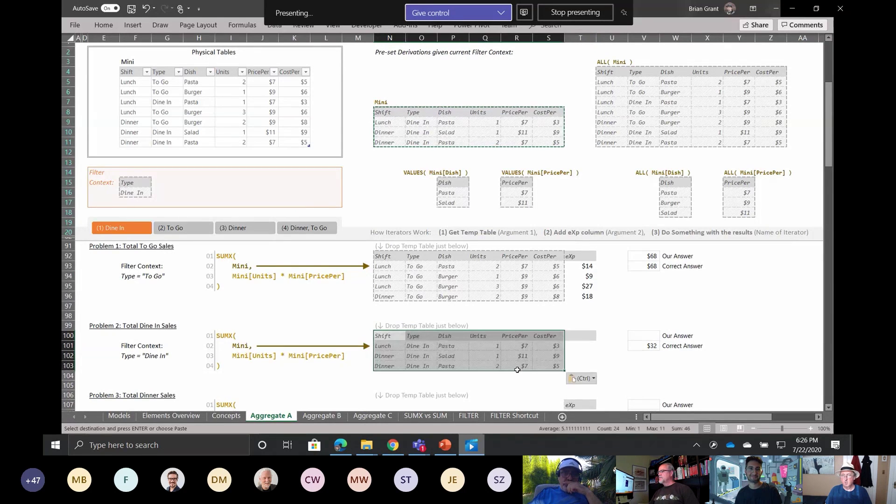
- Add an eXp column at T100 with =Q101*R101 filled down to T103 ($7, $11, $14)
left_click(574, 337)
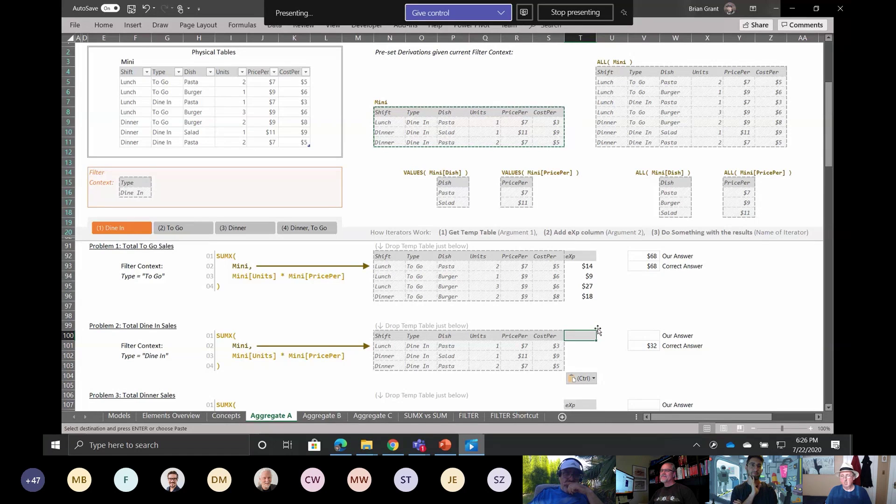
type("eXp")
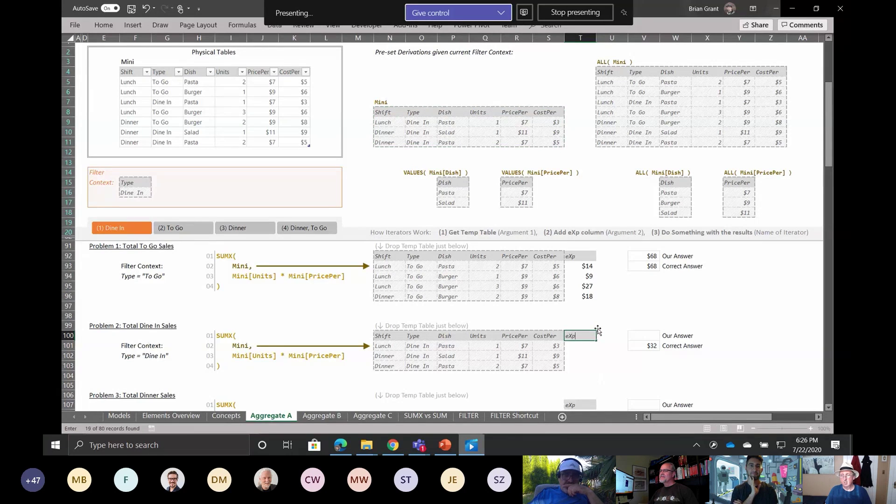
key("Return")
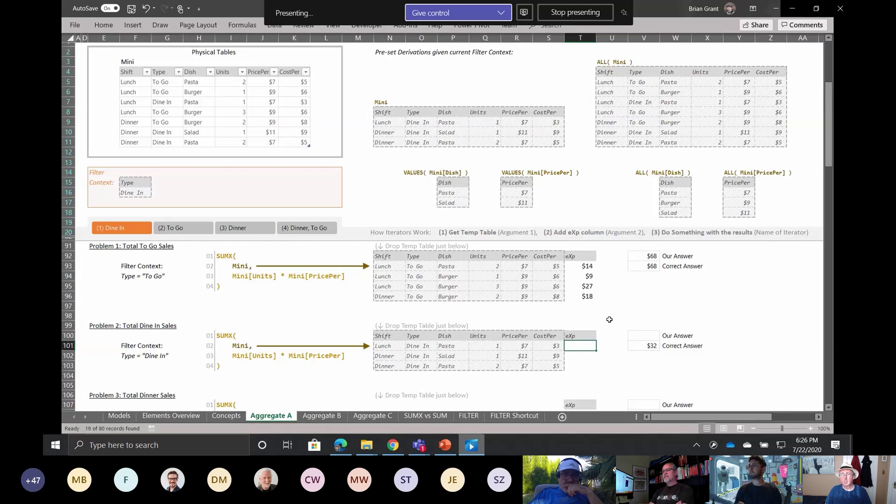
type("=")
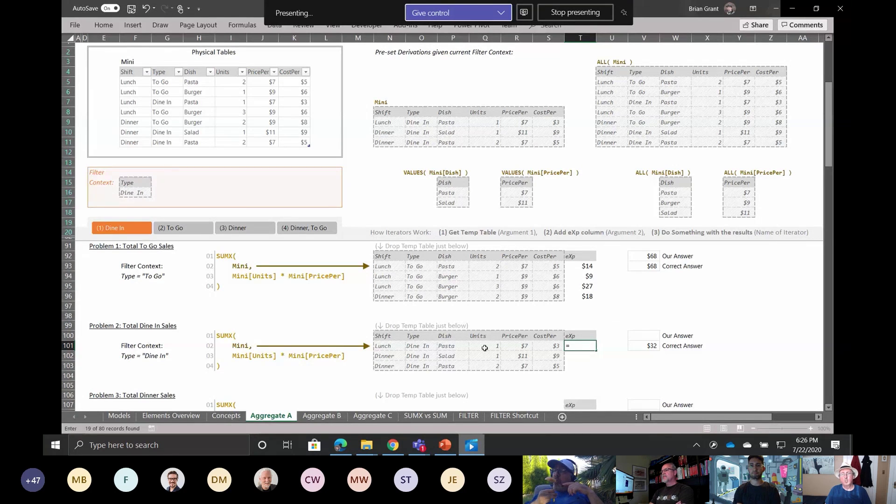
left_click(485, 348)
type("*")
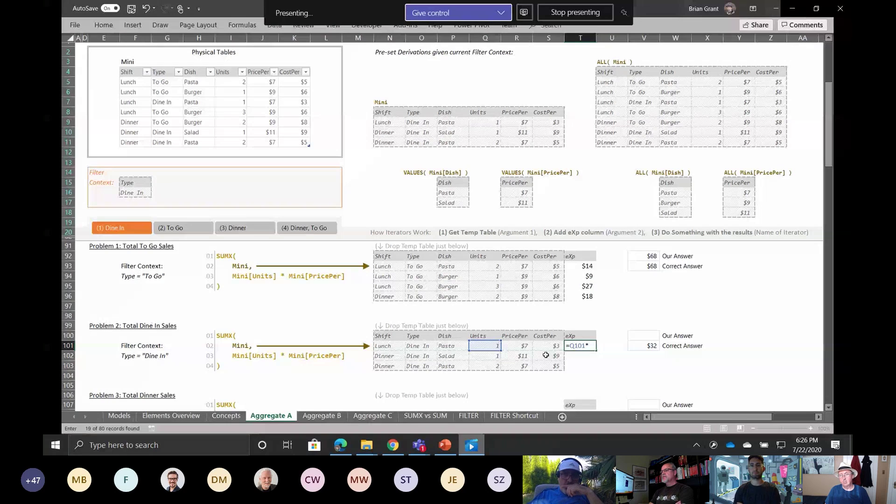
left_click(517, 346)
key("Return")
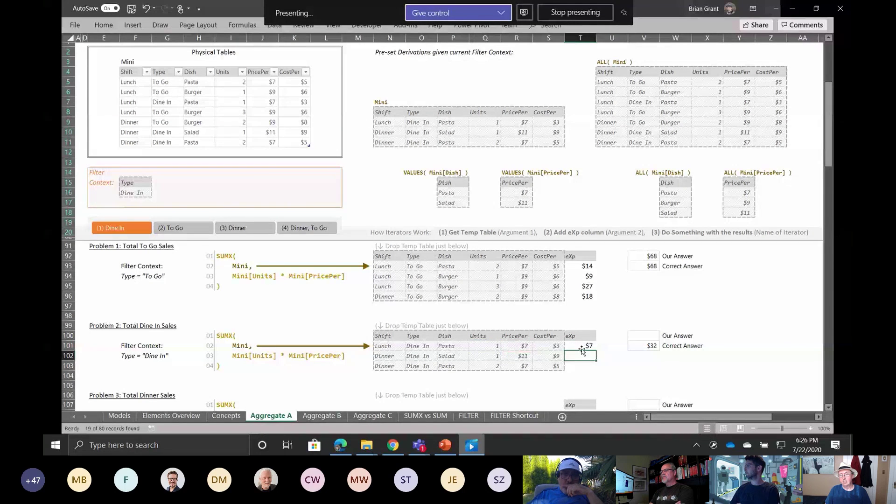
left_click(580, 347)
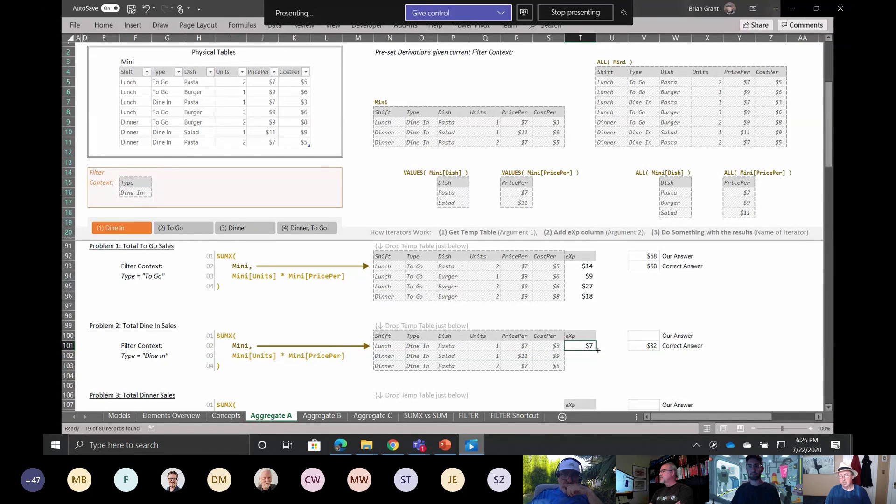
left_click_drag(598, 351, 596, 372)
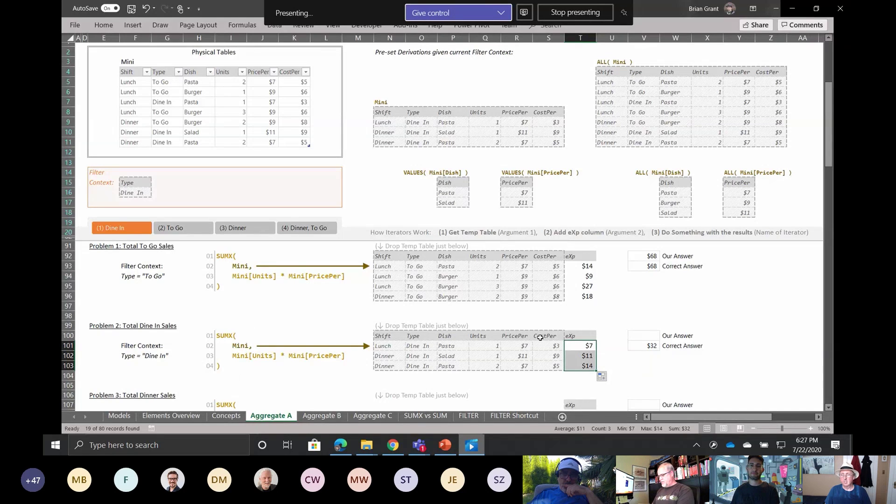
- Enter =SUM(T101:T103) in V100 so Problem 2's answer totals $32
left_click(643, 336)
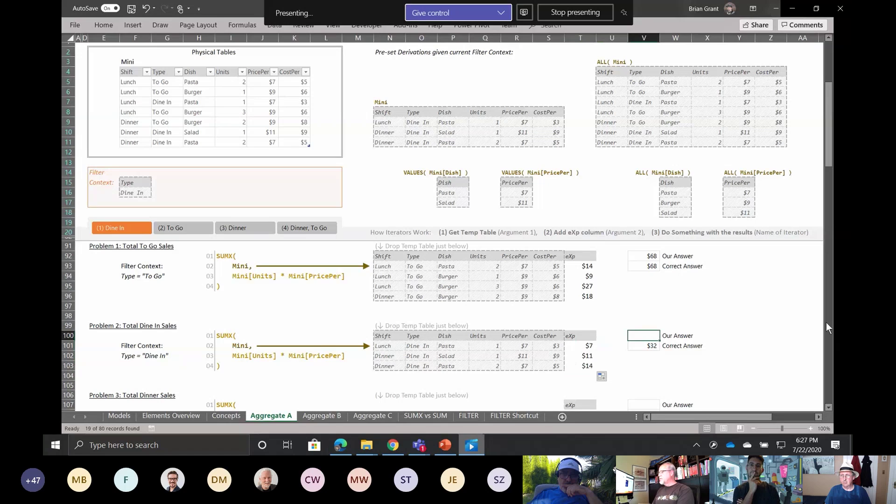
type("=sum")
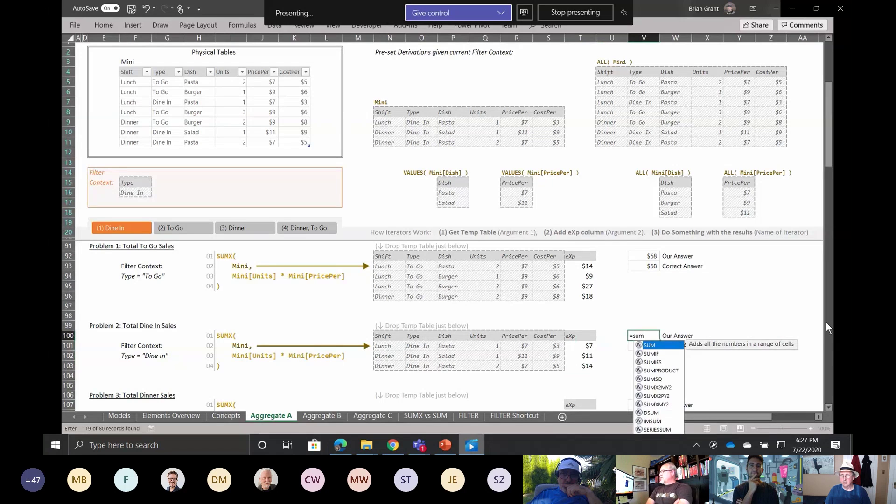
type("(")
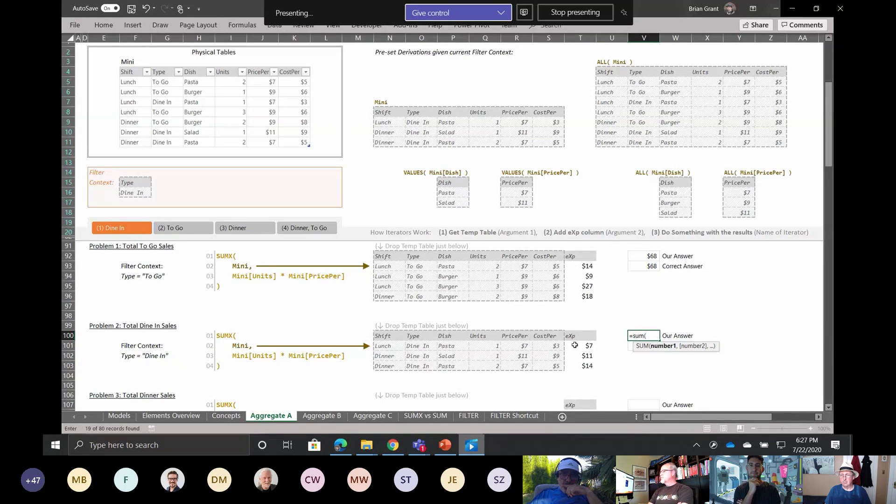
left_click_drag(574, 345, 575, 362)
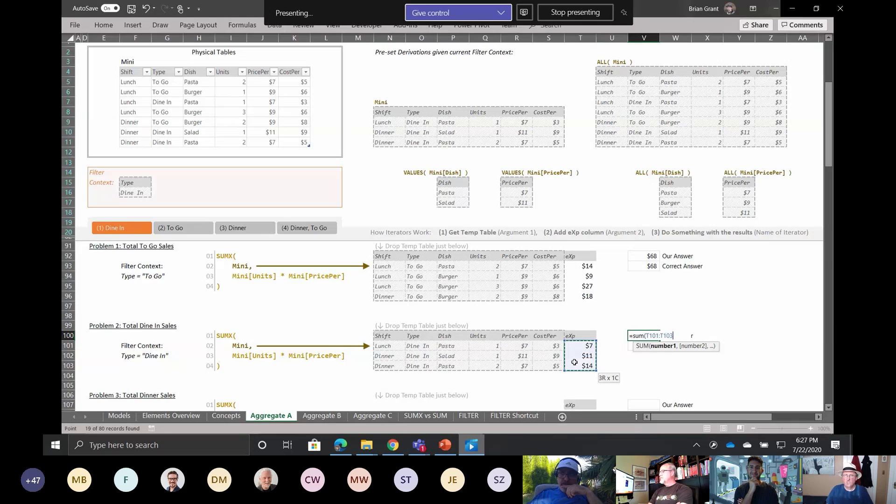
type(")")
key("Return")
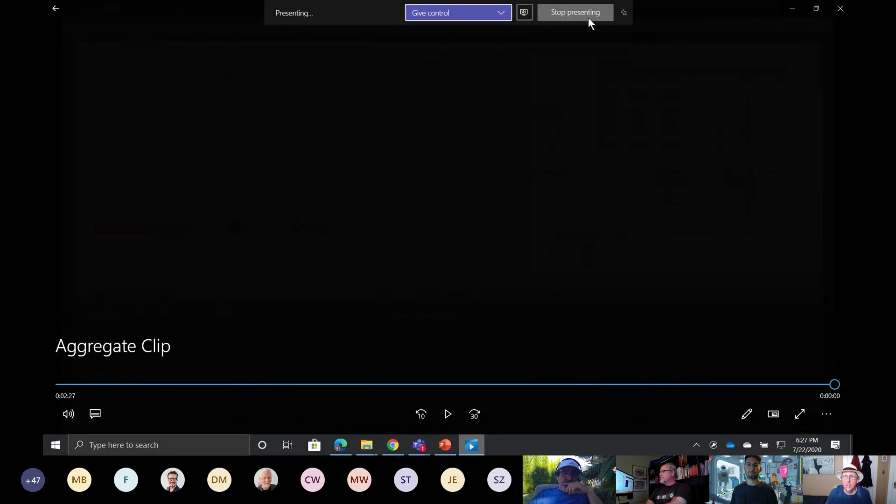
- Return to PowerPoint, present from the Demo Time! slide and advance to Ready, Set…
left_click(451, 442)
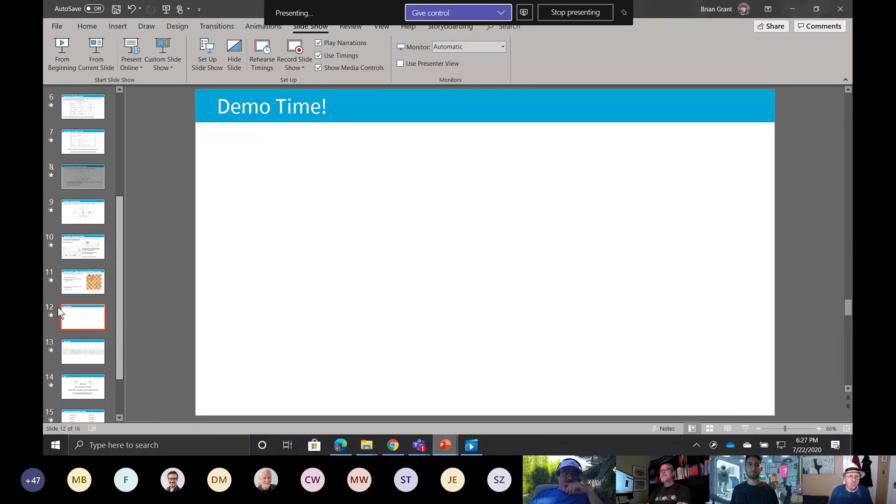
key("shift+F5")
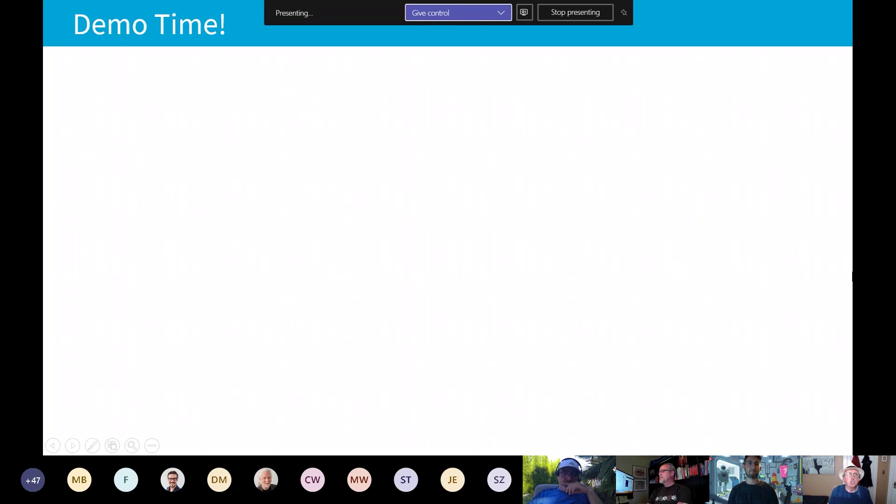
key("Right")
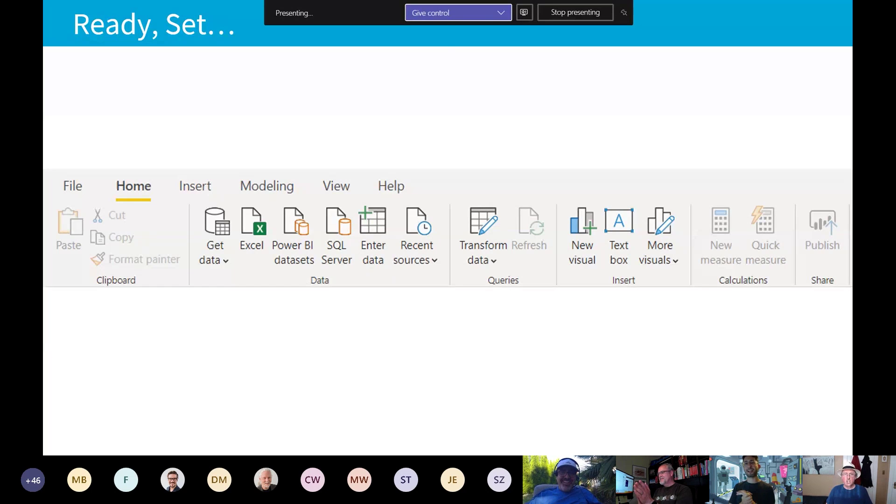
- Advance the show from the Go! We're live! slide to the Special Thanks to the Beta Testers slide
key("Right")
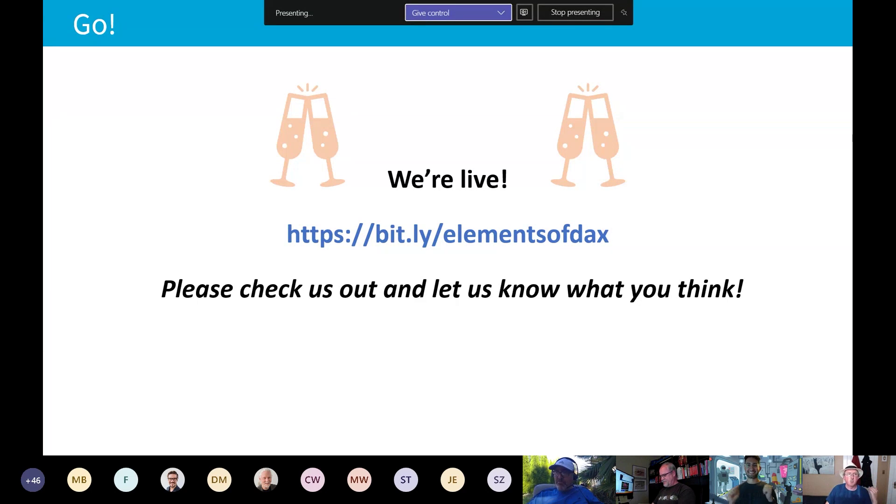
key("Right")
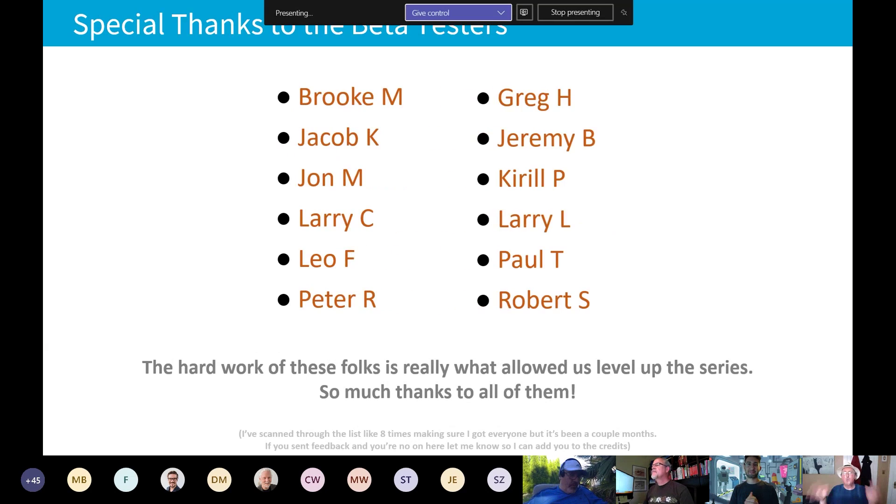
key("Right")
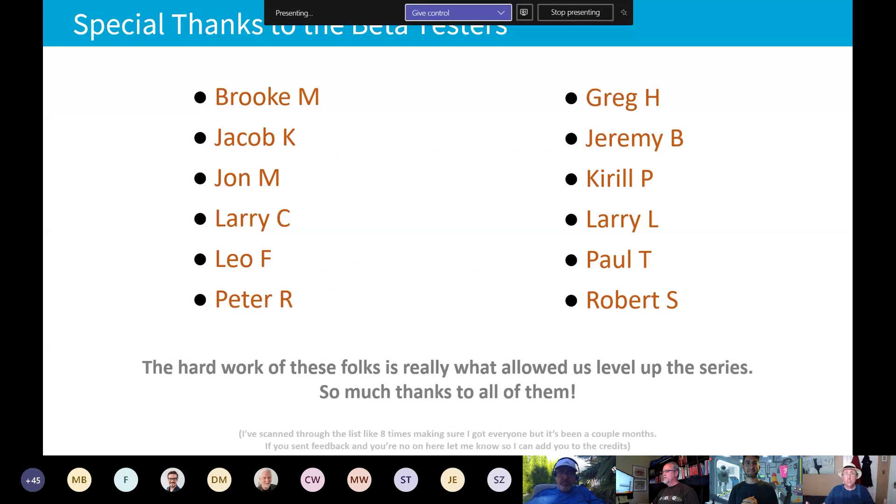